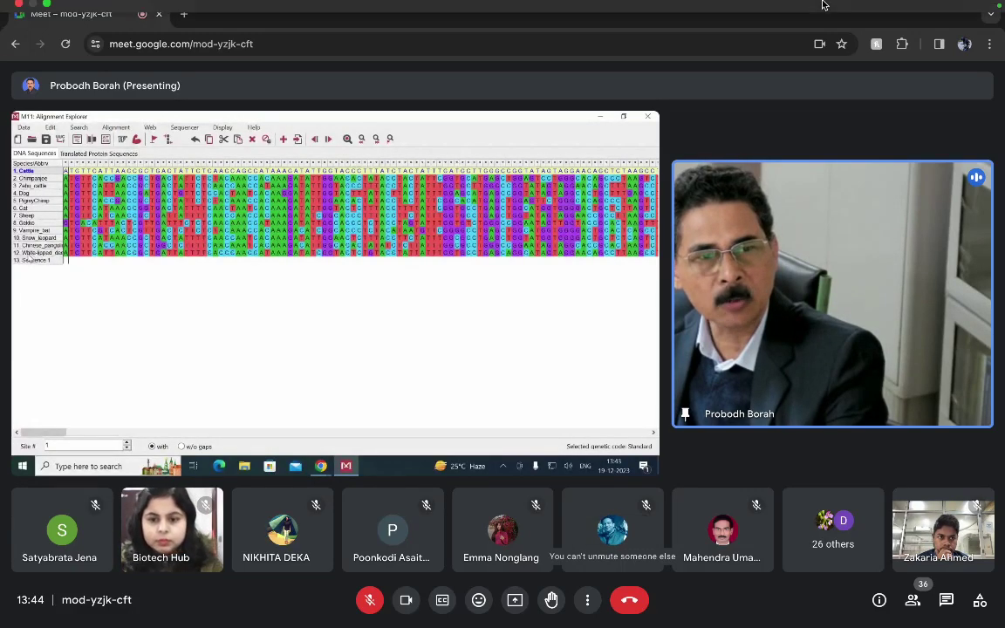
Turn off the meeting camera.
mouse_move(807, 9)
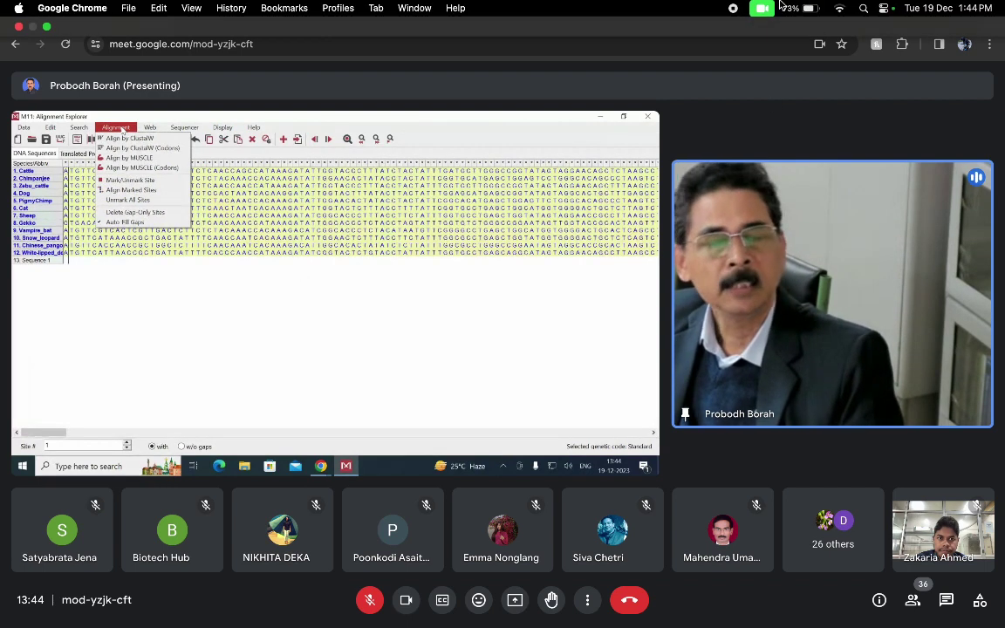
double_click(618, 300)
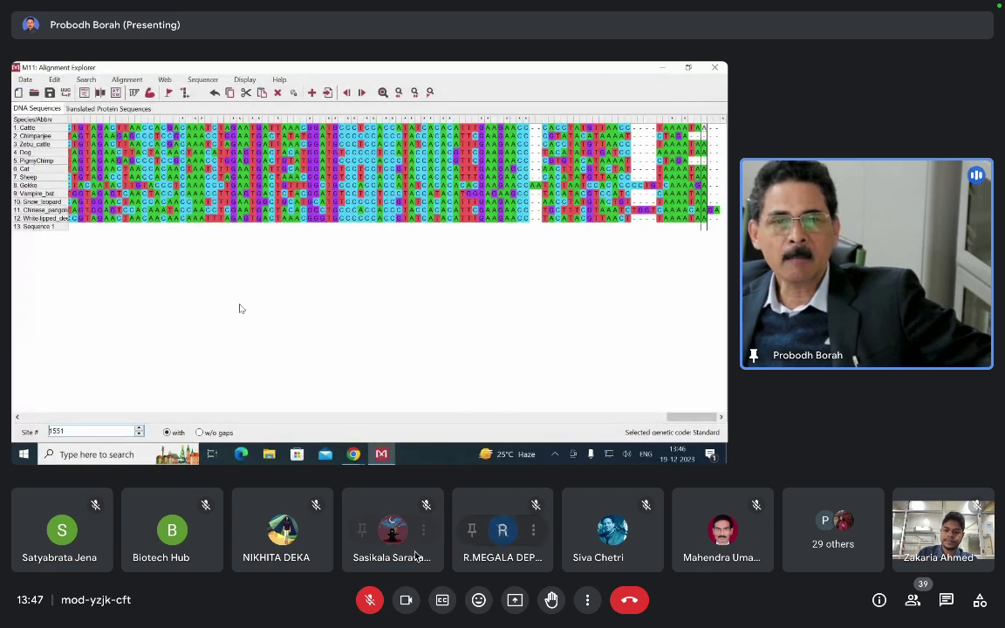
left_click(414, 607)
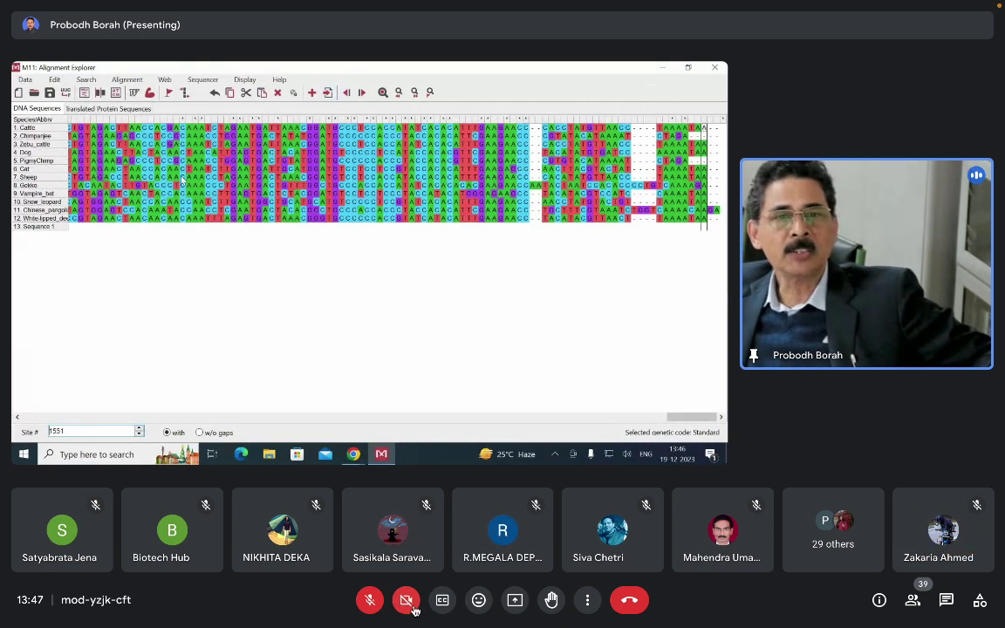
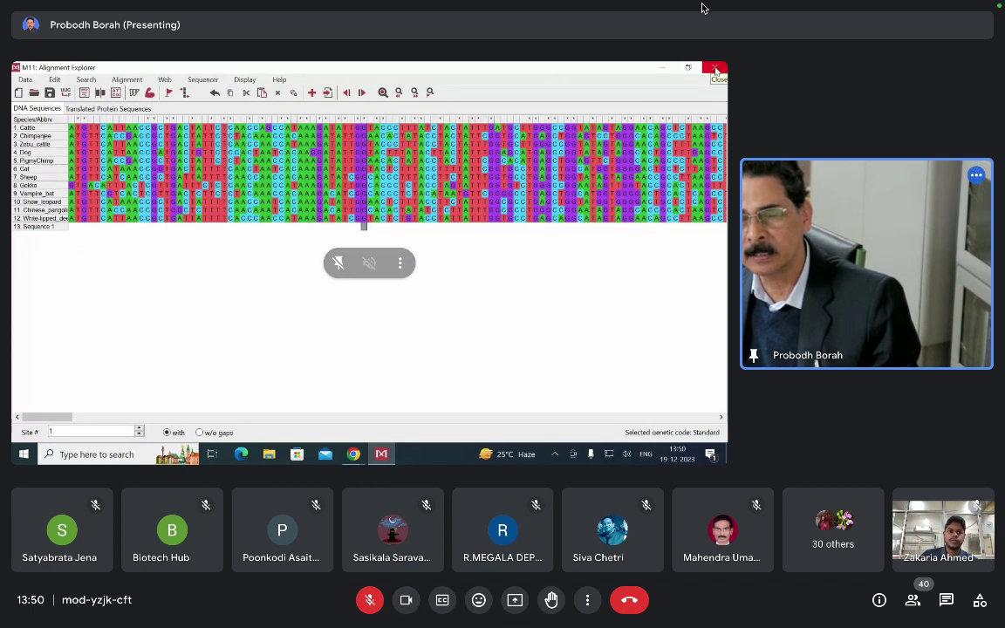
Save the current alignment session on the Desktop as COX1.align in the Aln Session format.
mouse_move(790, 7)
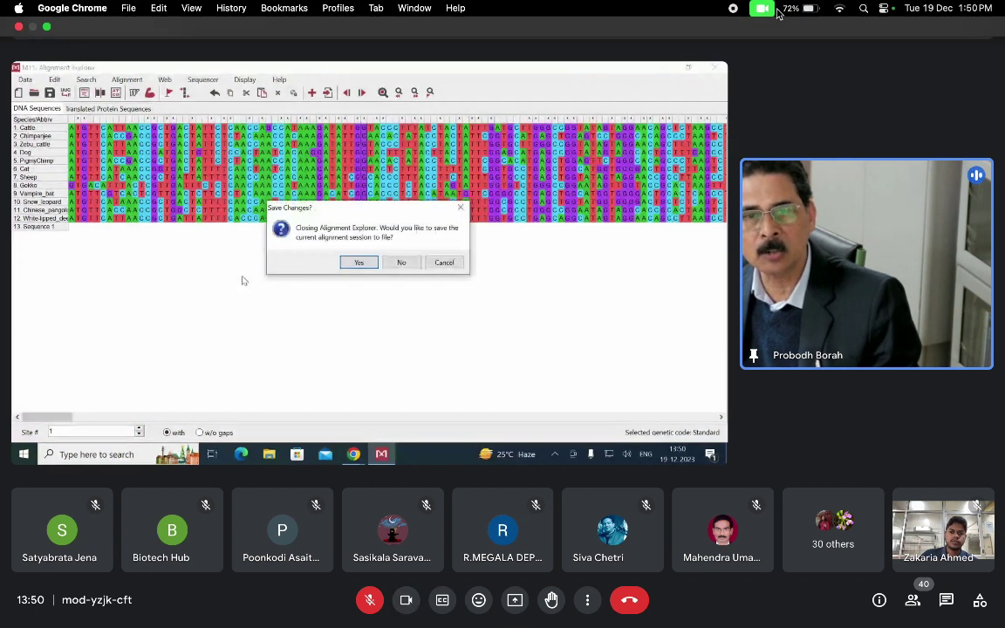
mouse_move(807, 197)
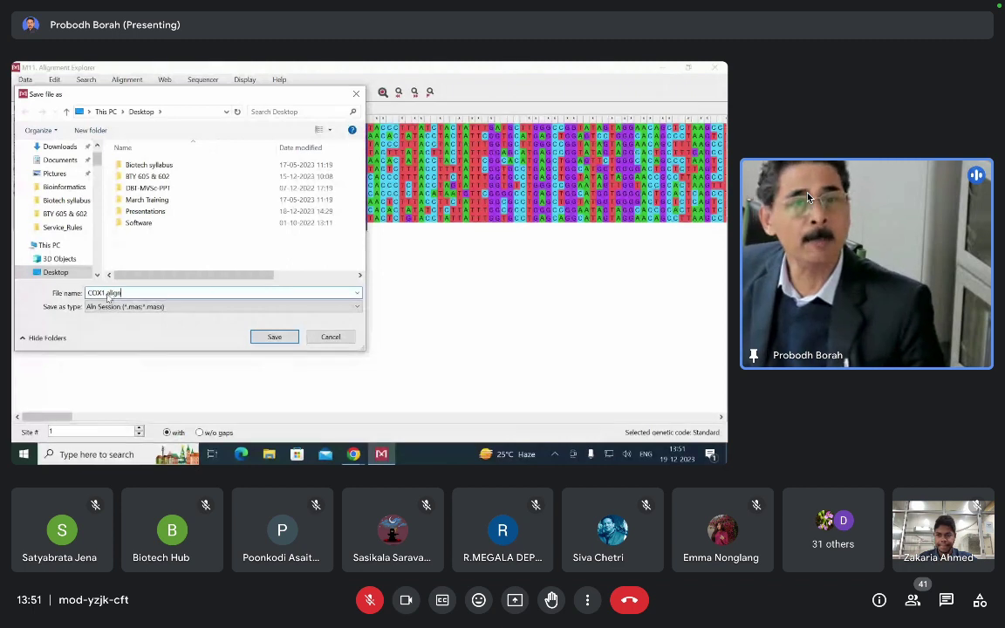
scroll(100, 153, "up", 3)
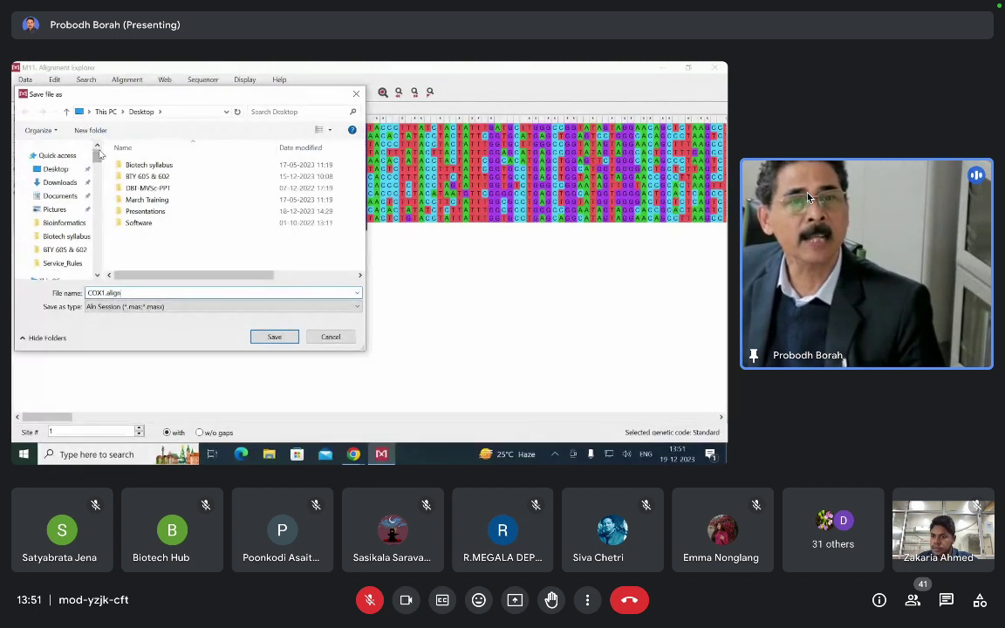
left_click(56, 169)
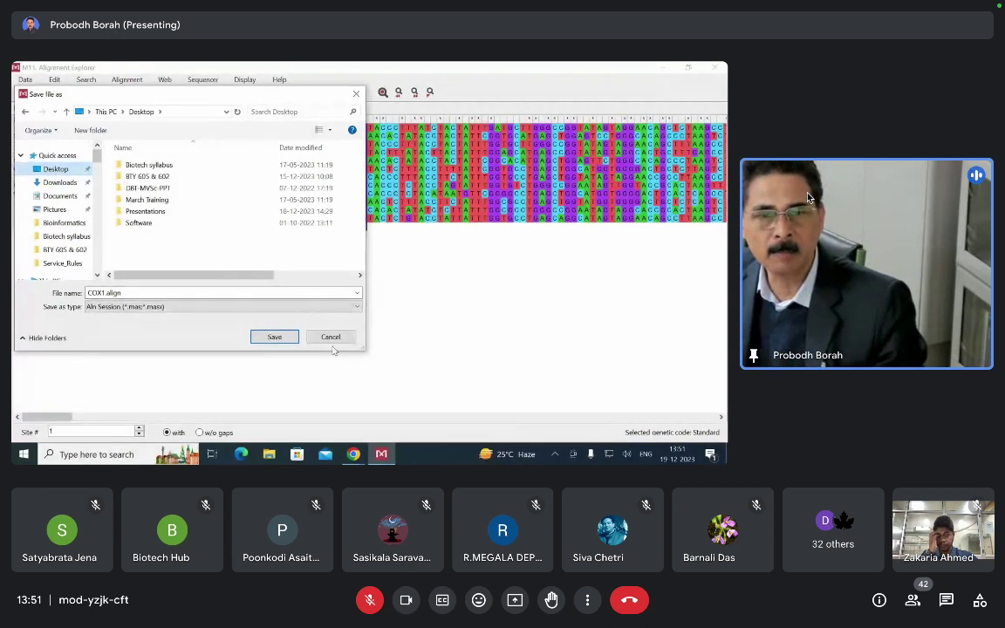
left_click(274, 337)
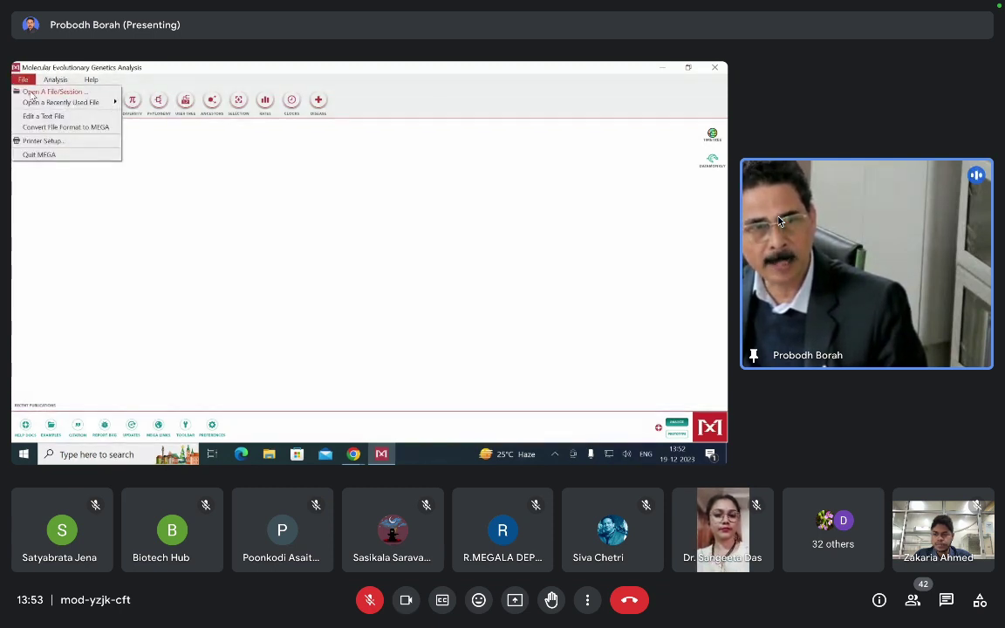
Open the saved COX1.align session file from the Desktop.
left_click(31, 93)
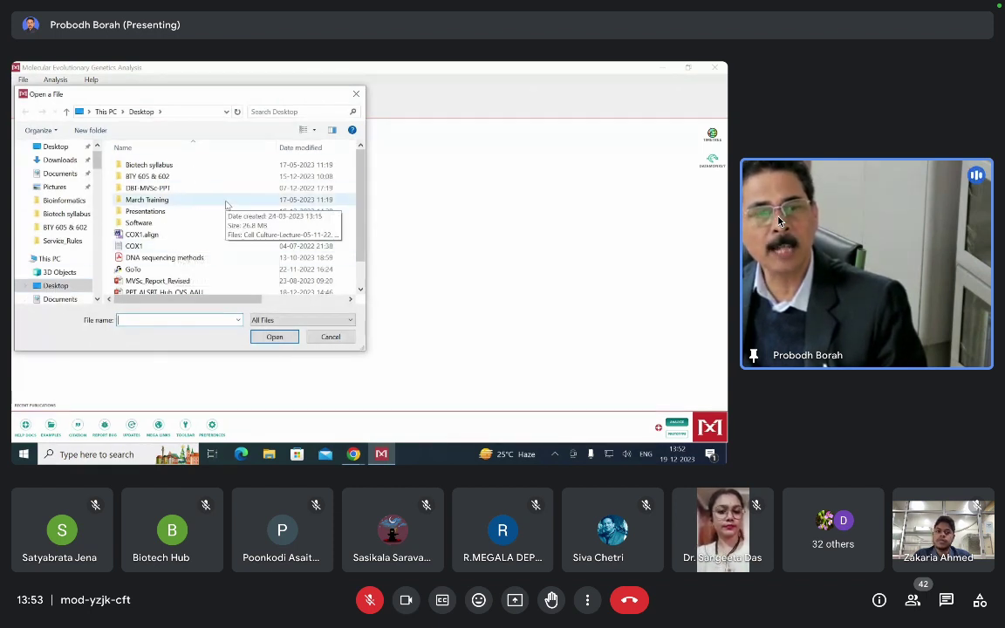
left_click(61, 147)
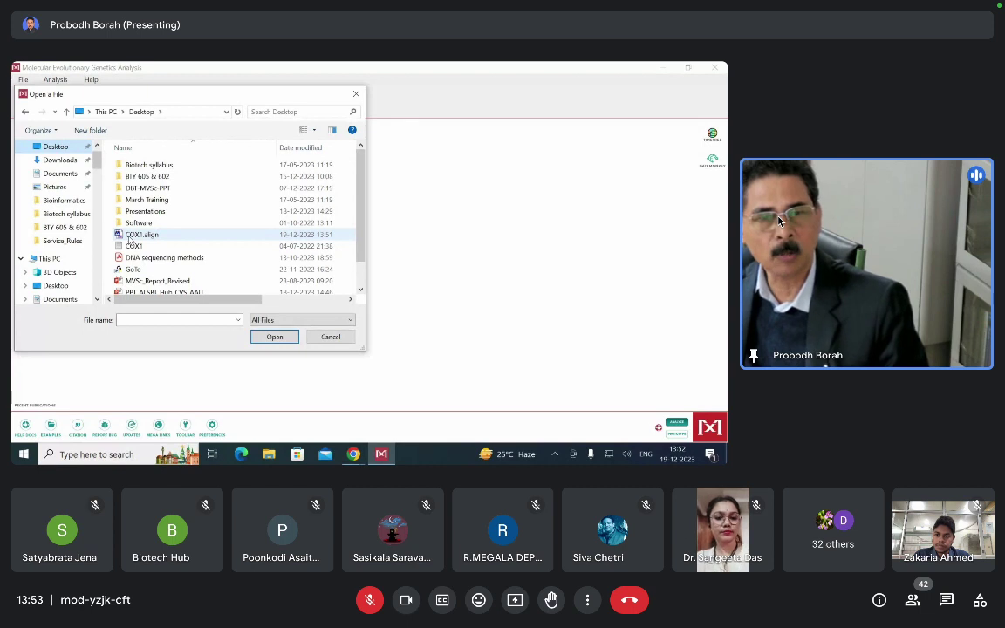
left_click(133, 238)
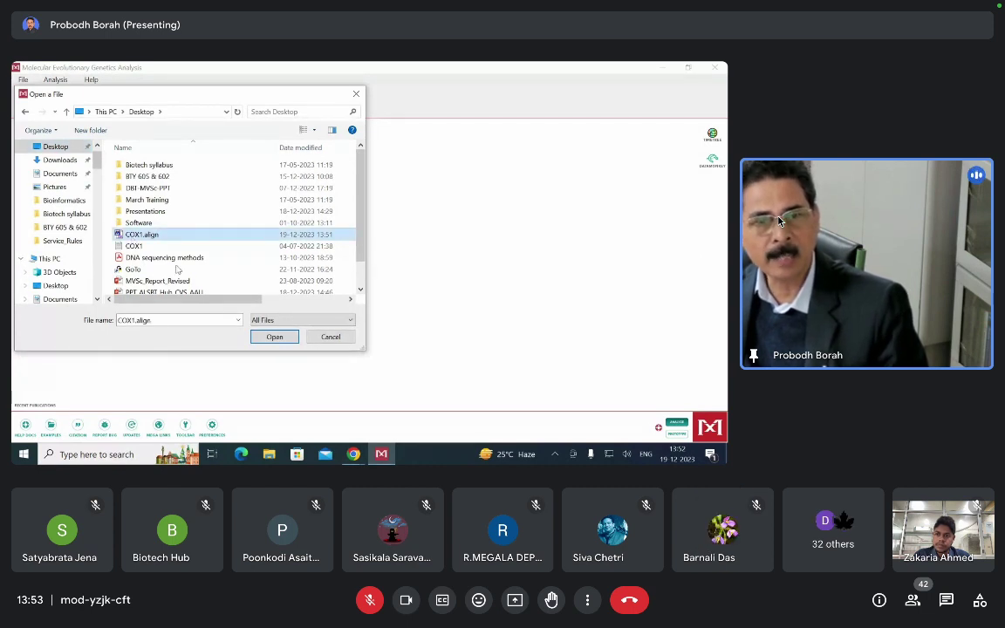
left_click(276, 338)
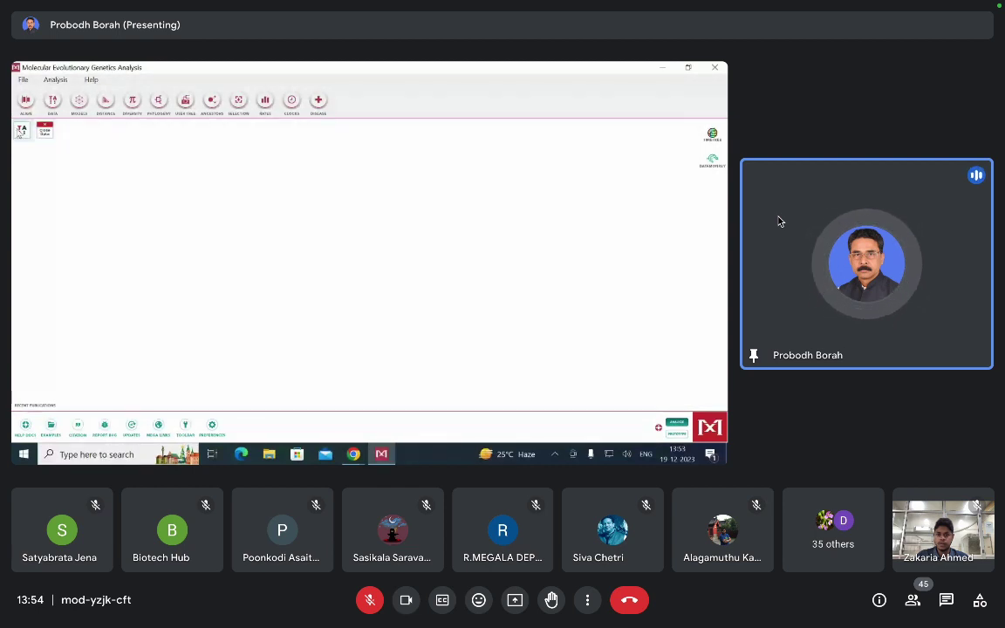
Turn the meeting camera off and back on.
left_click(406, 602)
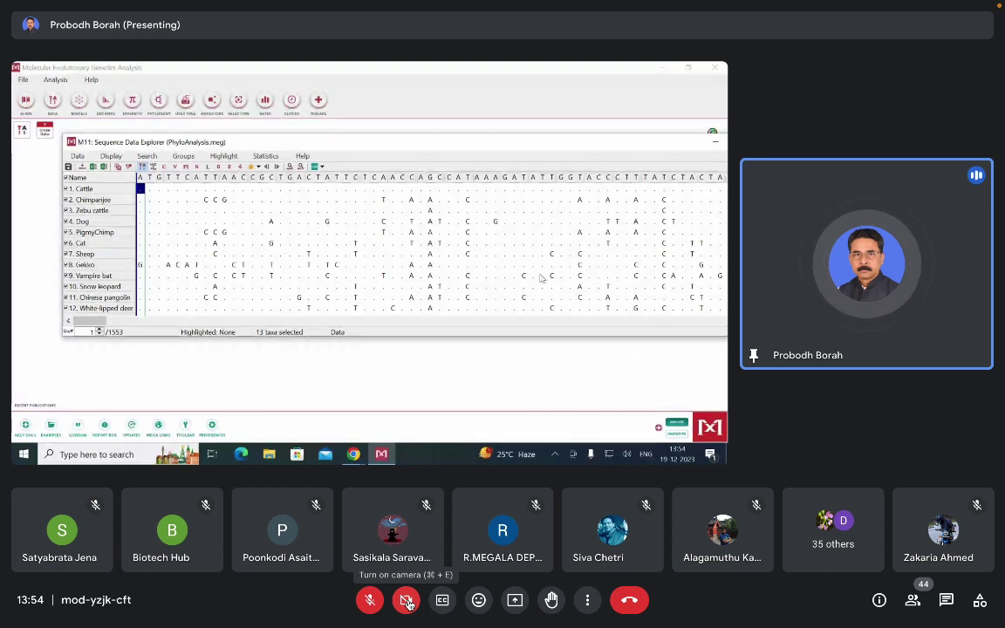
left_click(407, 601)
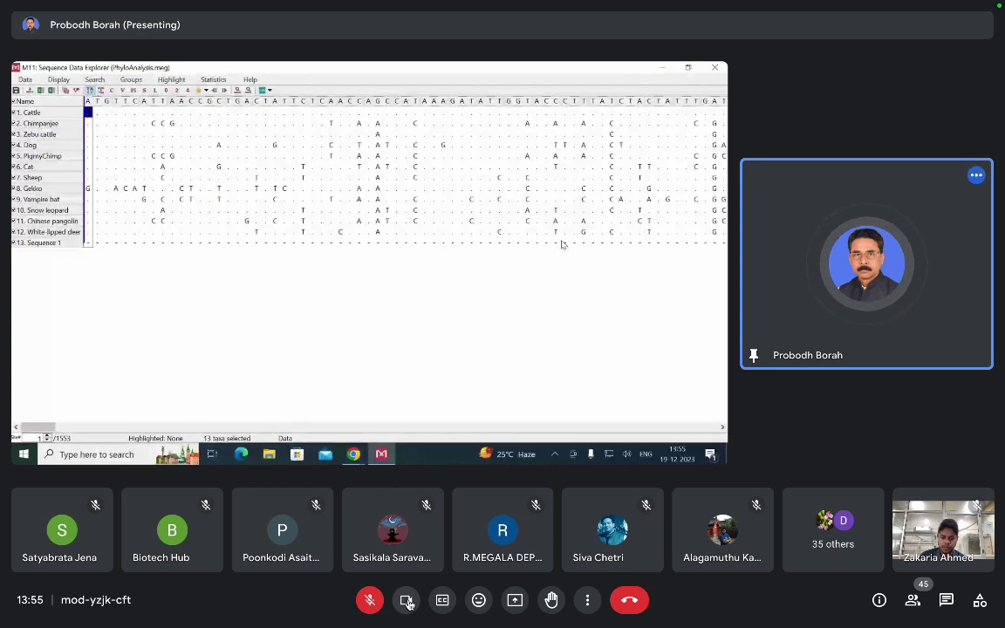
Restore the Sequence Data Explorer window to its smaller size and reposition it over the main MEGA window.
left_click(687, 68)
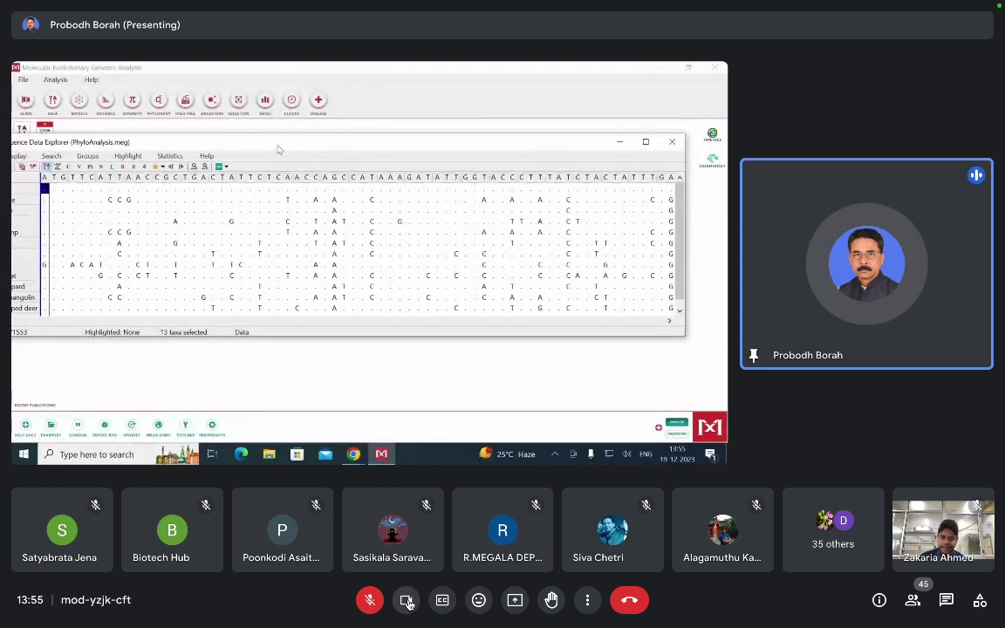
left_click_drag(277, 150, 367, 149)
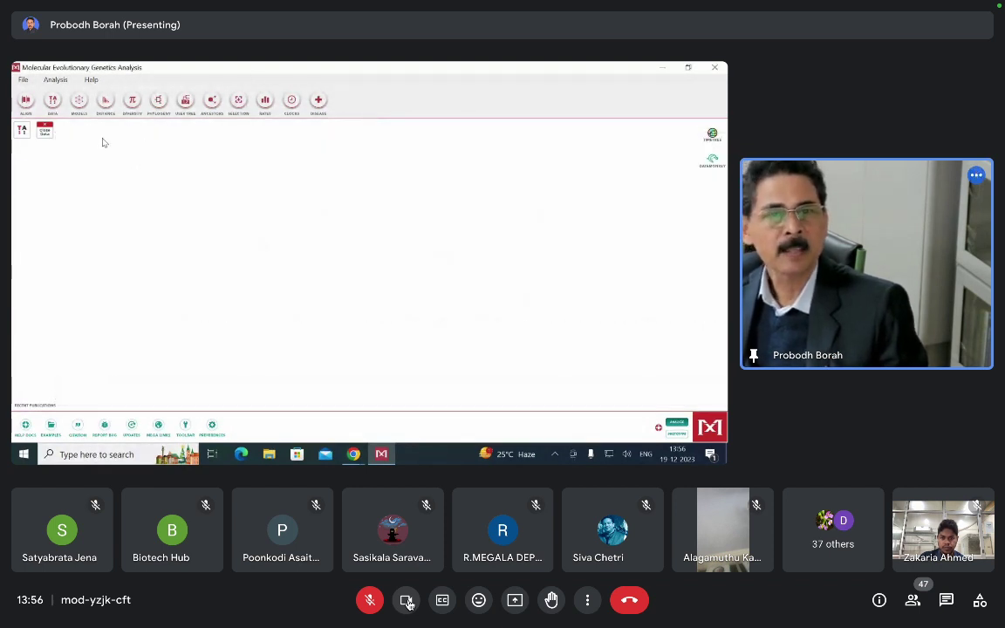
left_click(406, 600)
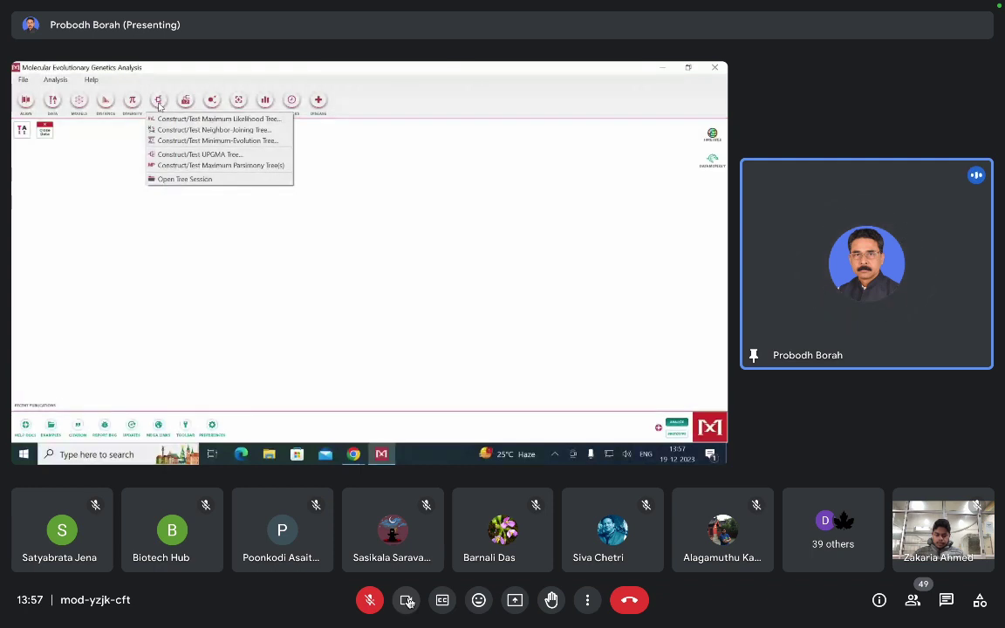
Start constructing a Neighbor-Joining tree from the active COX1.align.mas data and reposition the Analysis Preferences dialog.
left_click(232, 131)
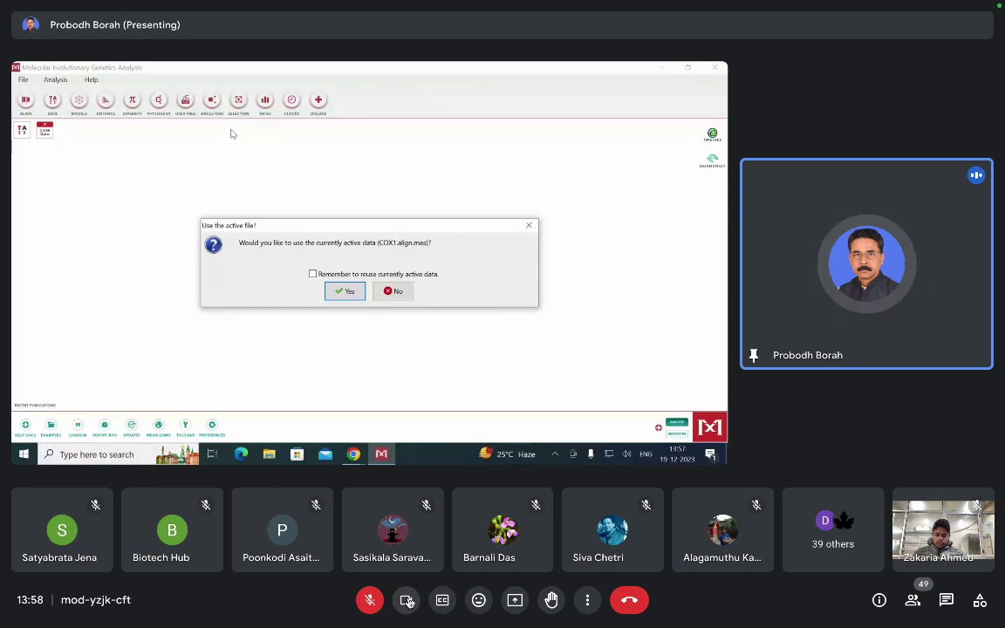
left_click(349, 291)
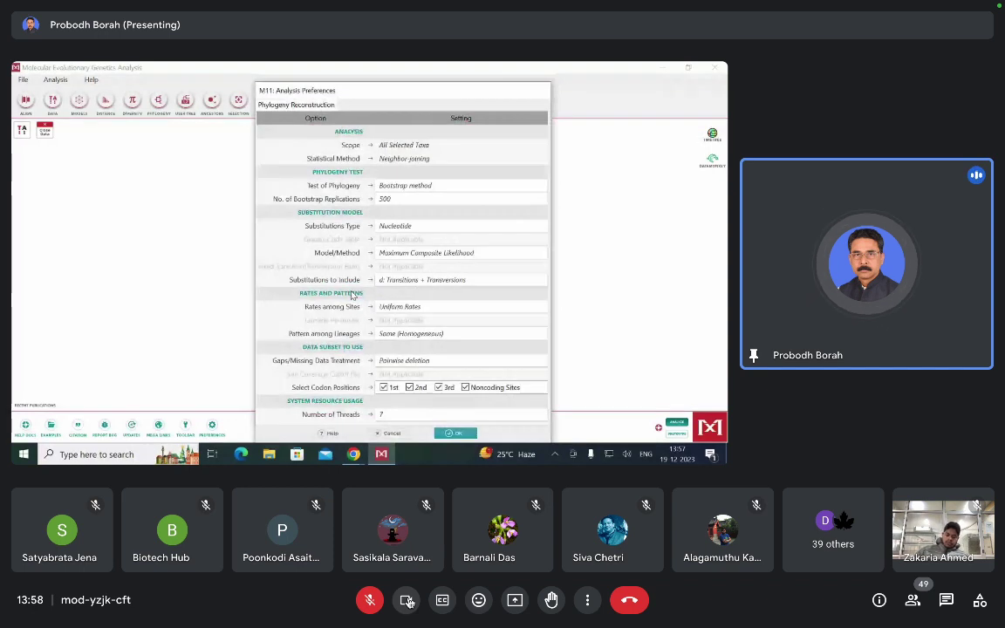
left_click_drag(380, 93, 373, 73)
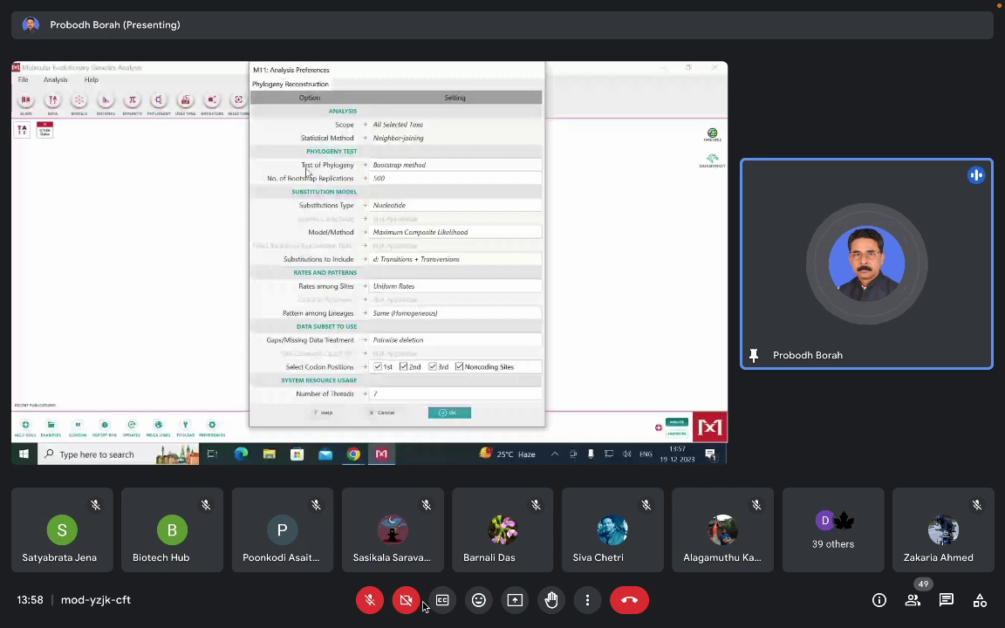
left_click(404, 602)
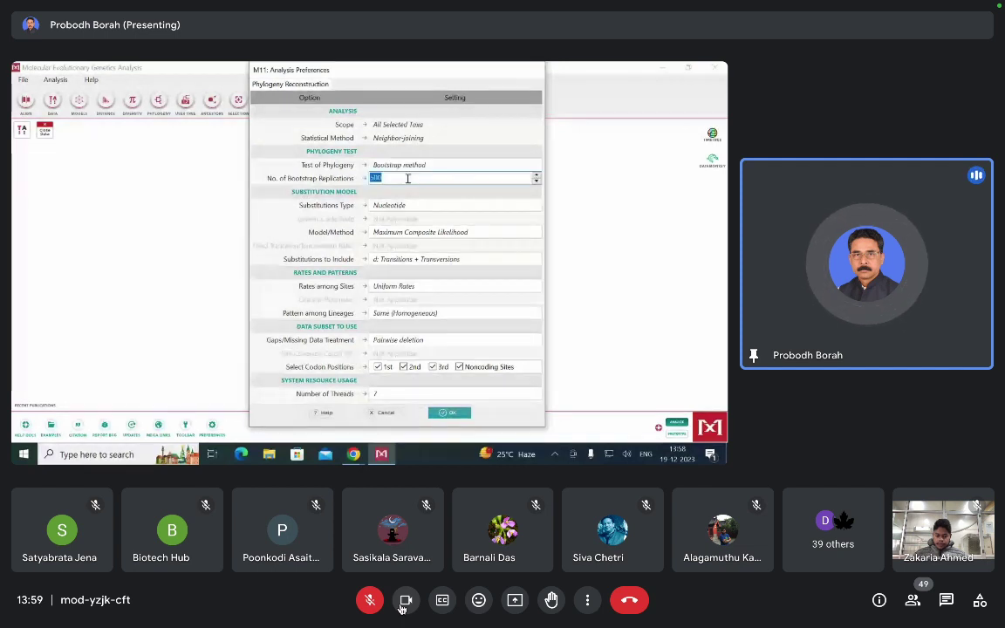
Set the number of bootstrap replications to 500 for the Neighbor-Joining tree.
left_click(447, 183)
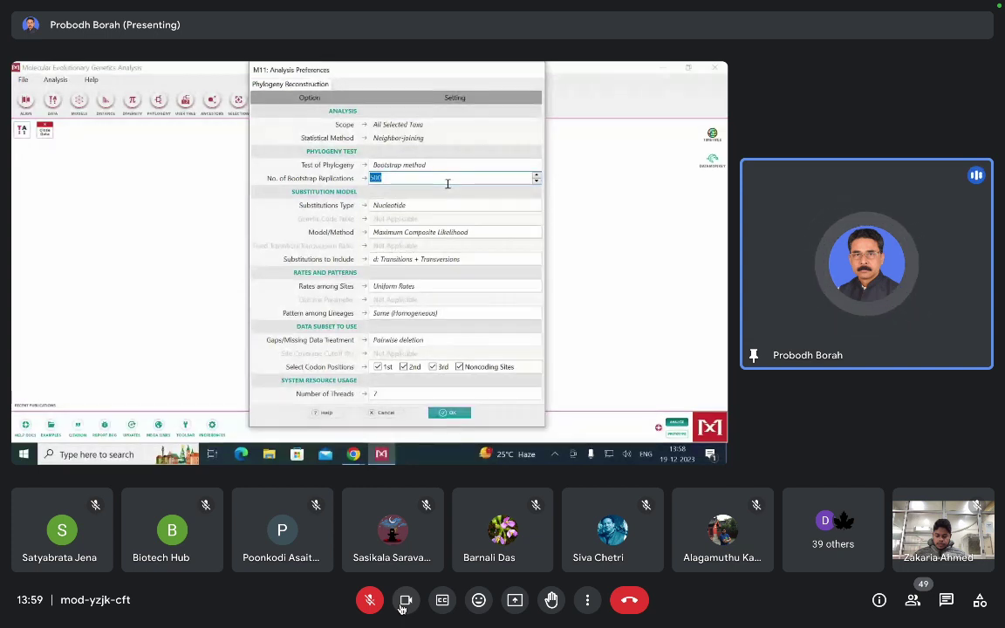
left_click(400, 178)
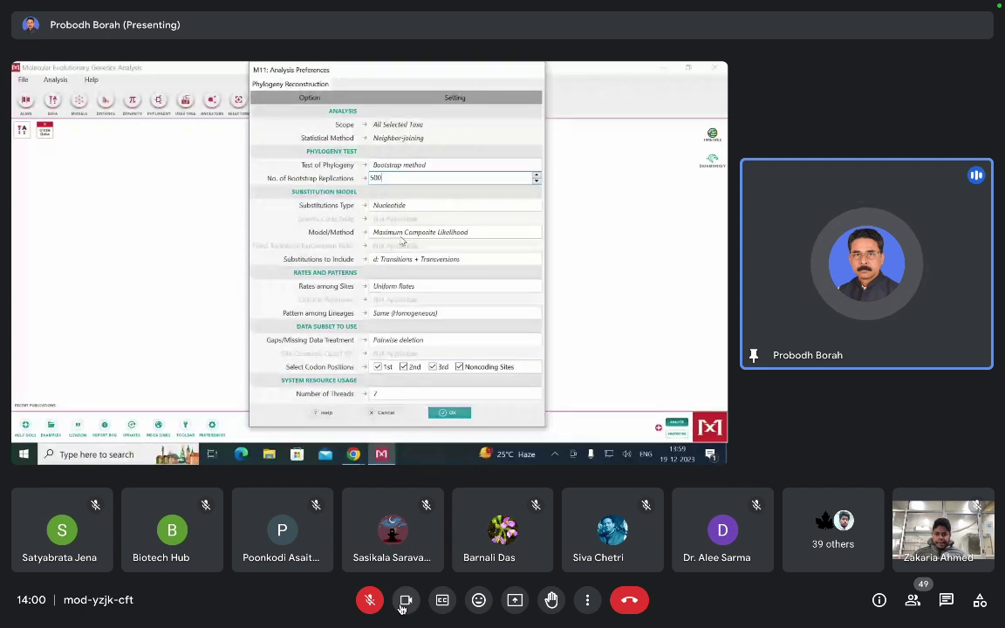
left_click(402, 605)
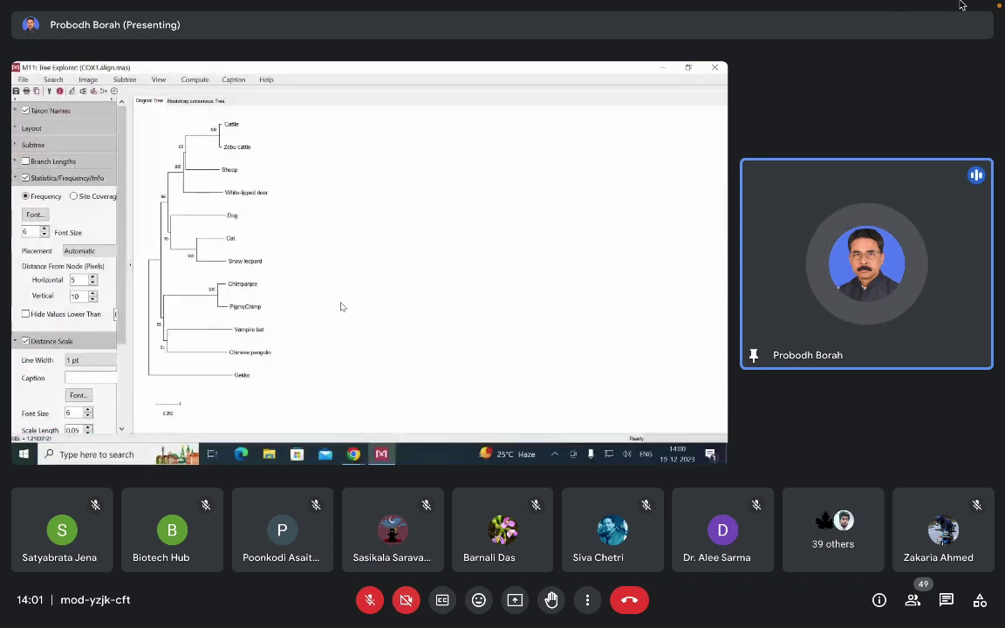
Check the available Wi-Fi networks with the meeting camera temporarily turned off.
mouse_move(865, 5)
mouse_move(864, 207)
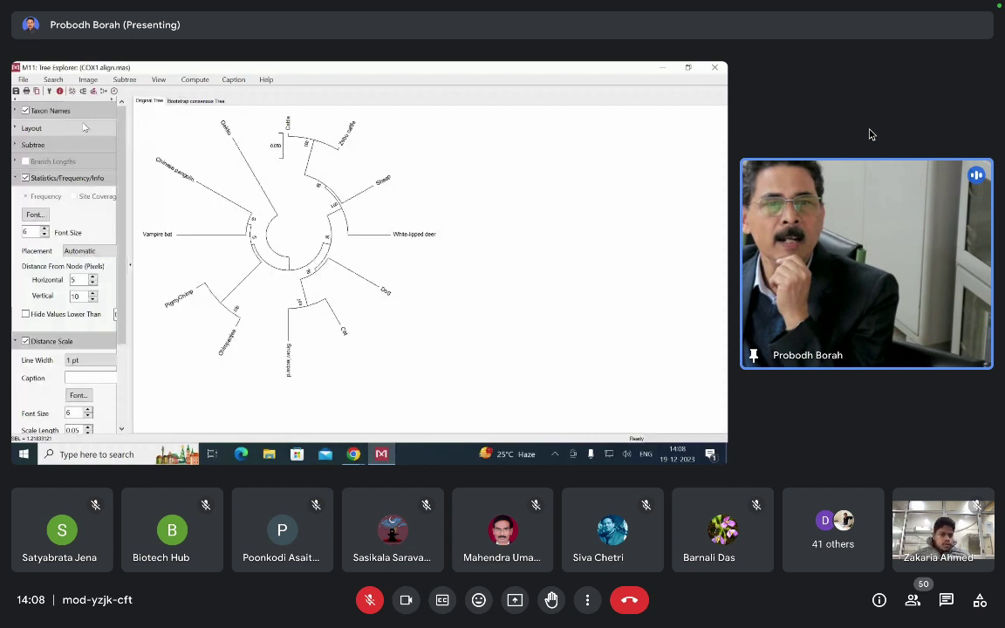
mouse_move(526, 594)
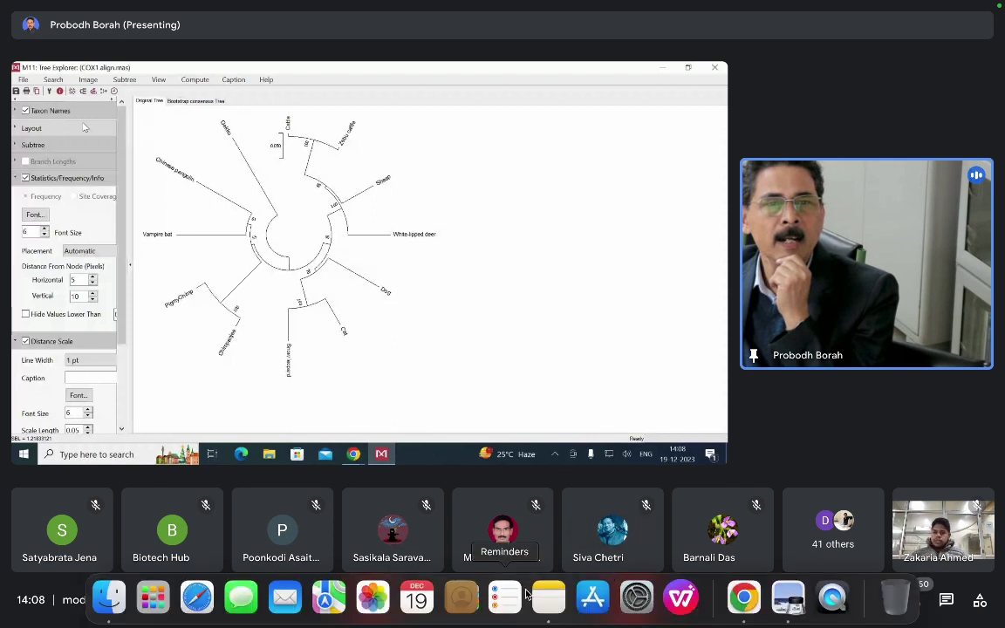
left_click(406, 600)
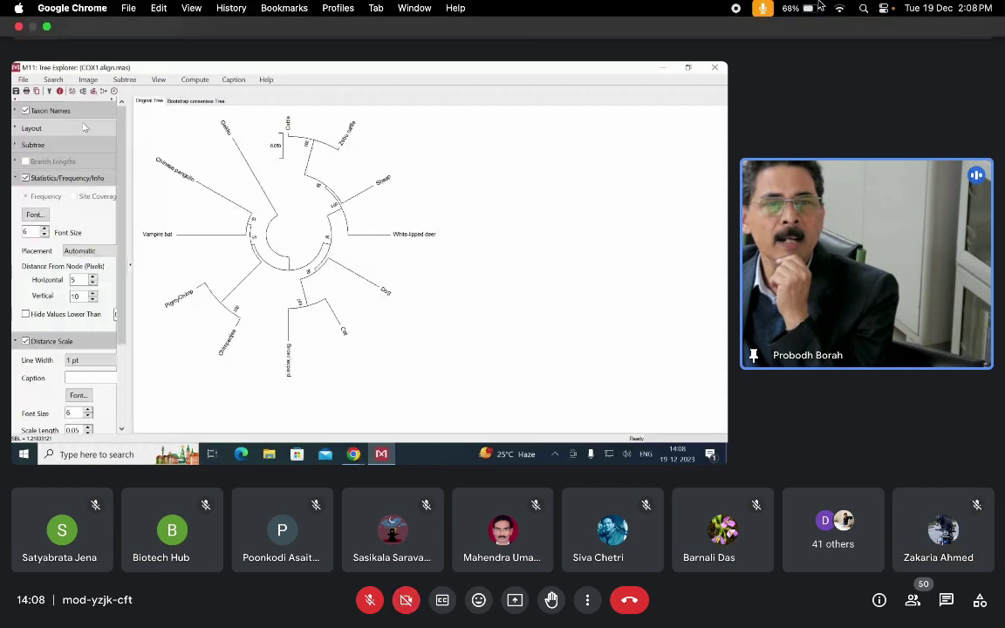
left_click(839, 8)
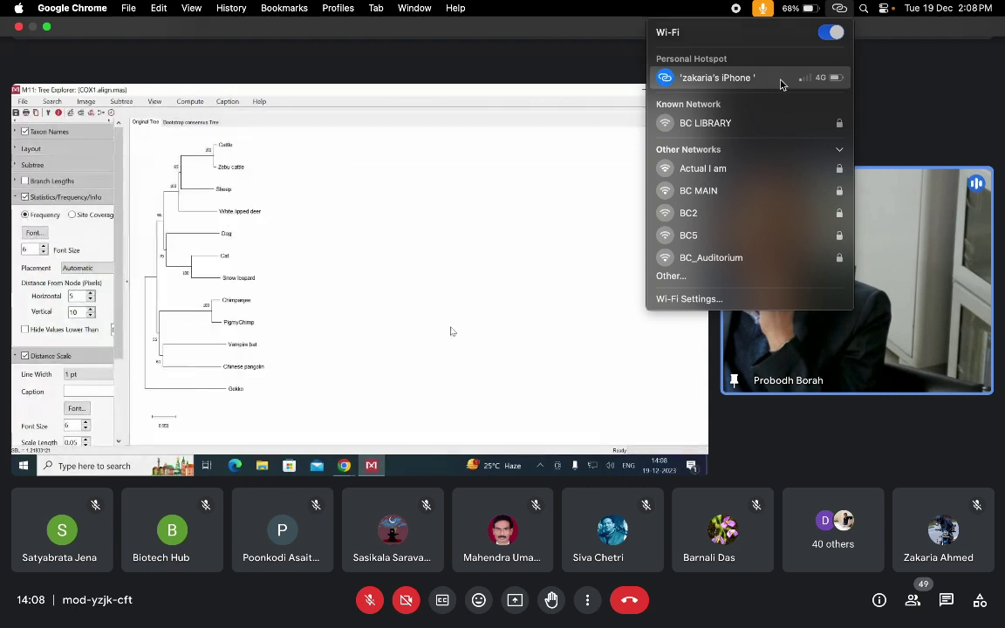
left_click(976, 116)
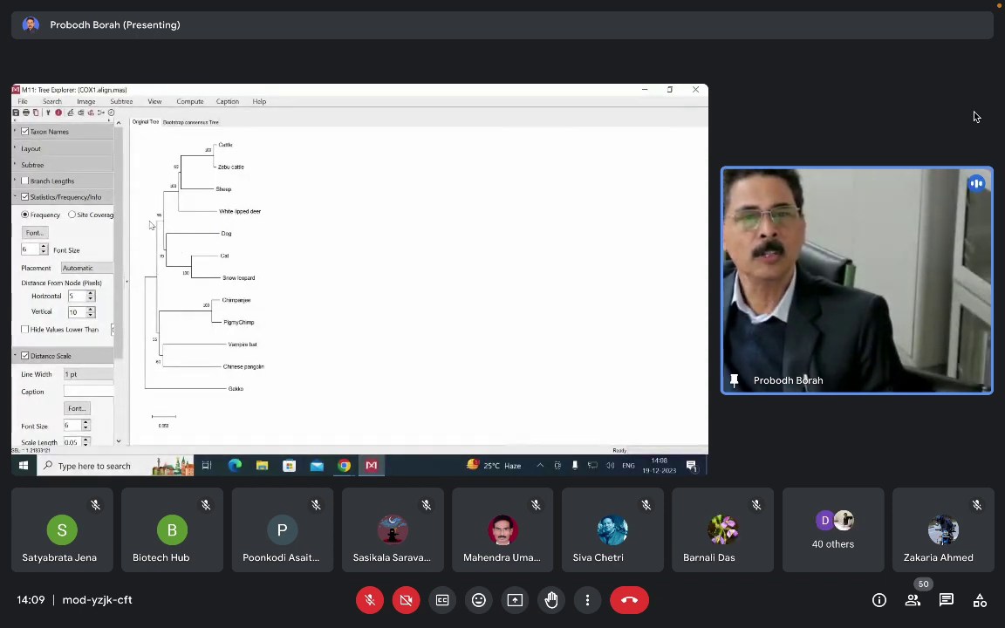
left_click(413, 613)
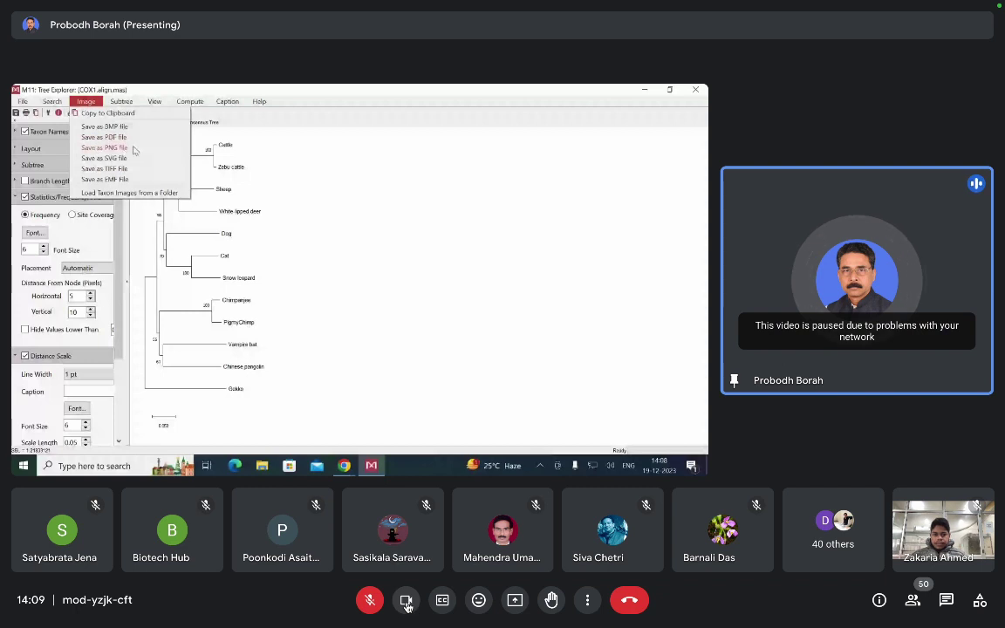
left_click(405, 602)
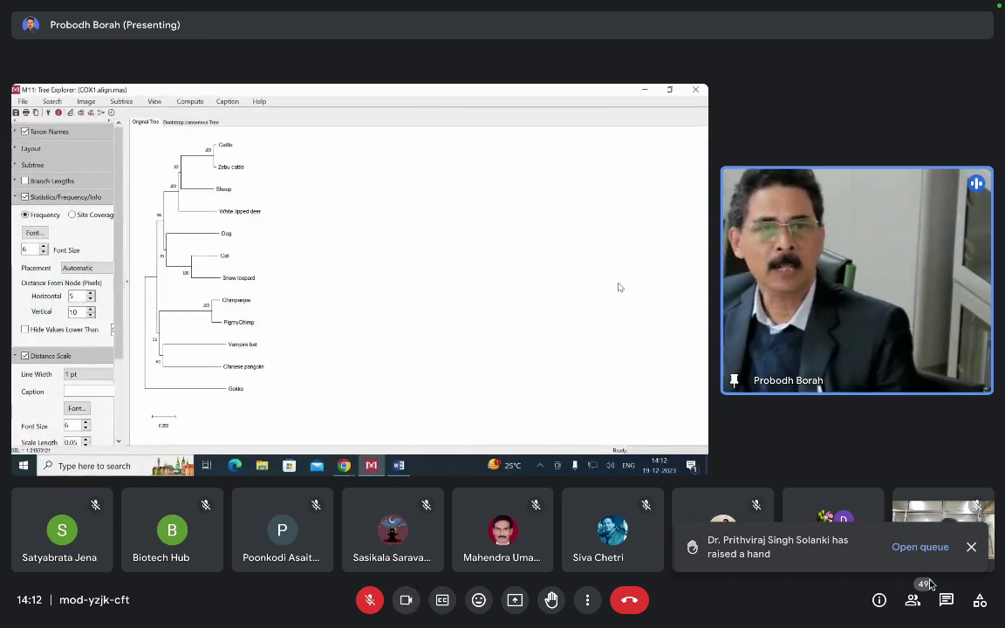
Check the meeting's in-call messages and turn on the microphone.
left_click(946, 600)
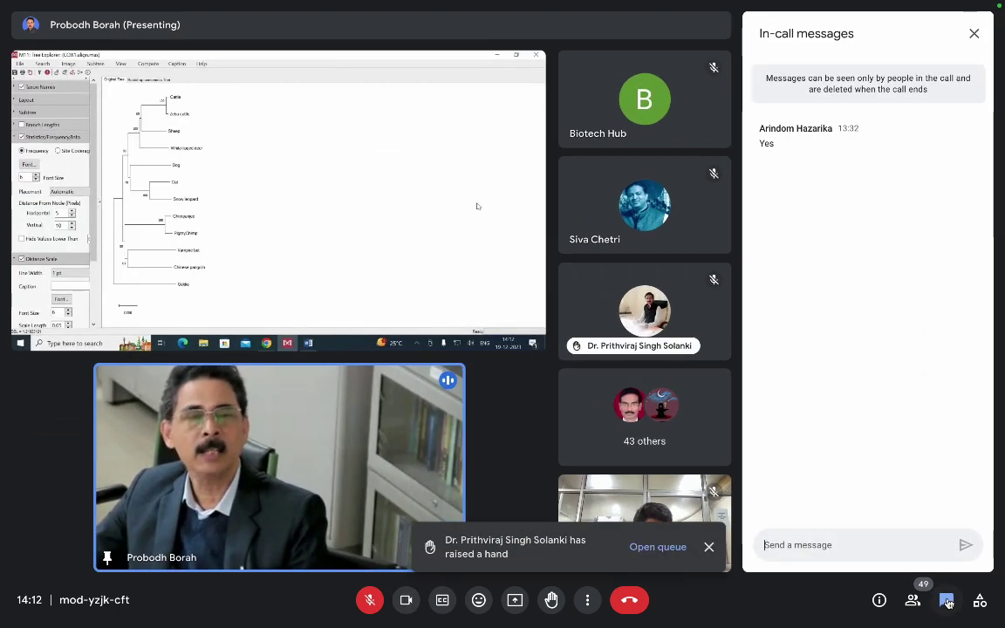
left_click(973, 37)
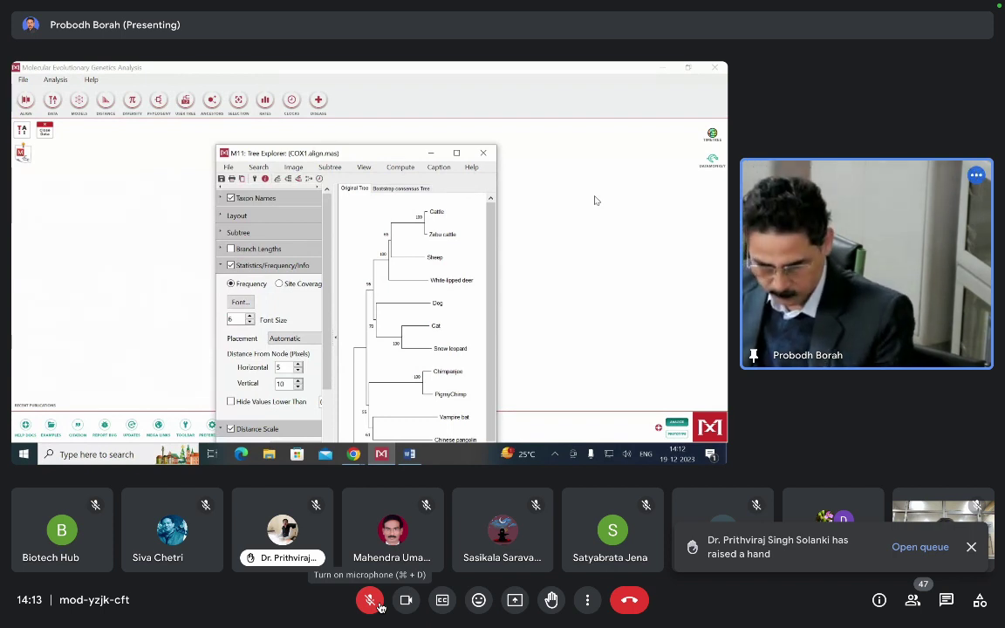
left_click(379, 604)
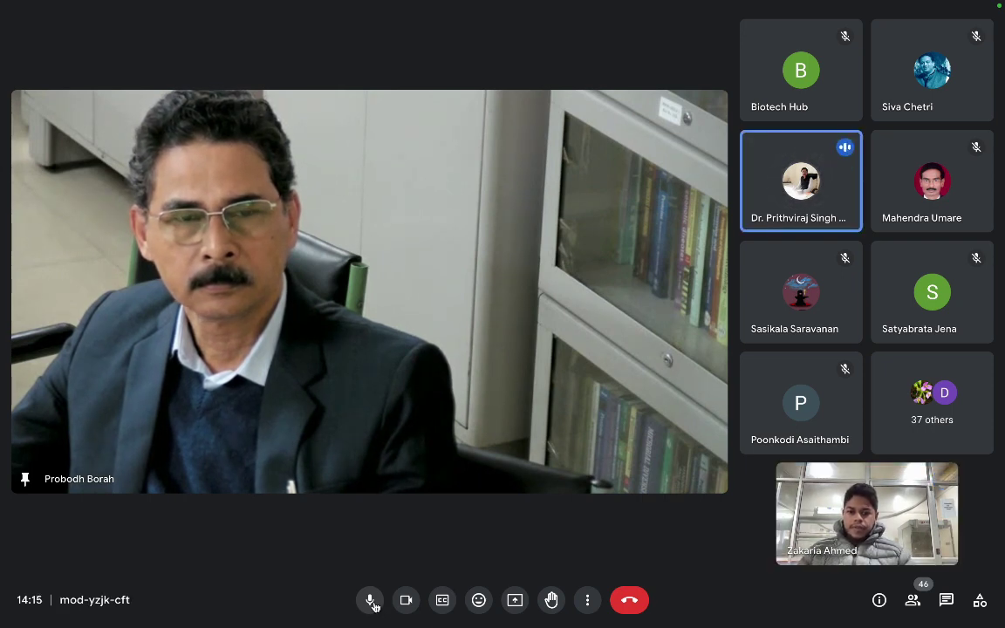
Mute the meeting microphone and check the Mac's sound volume setting.
left_click(372, 604)
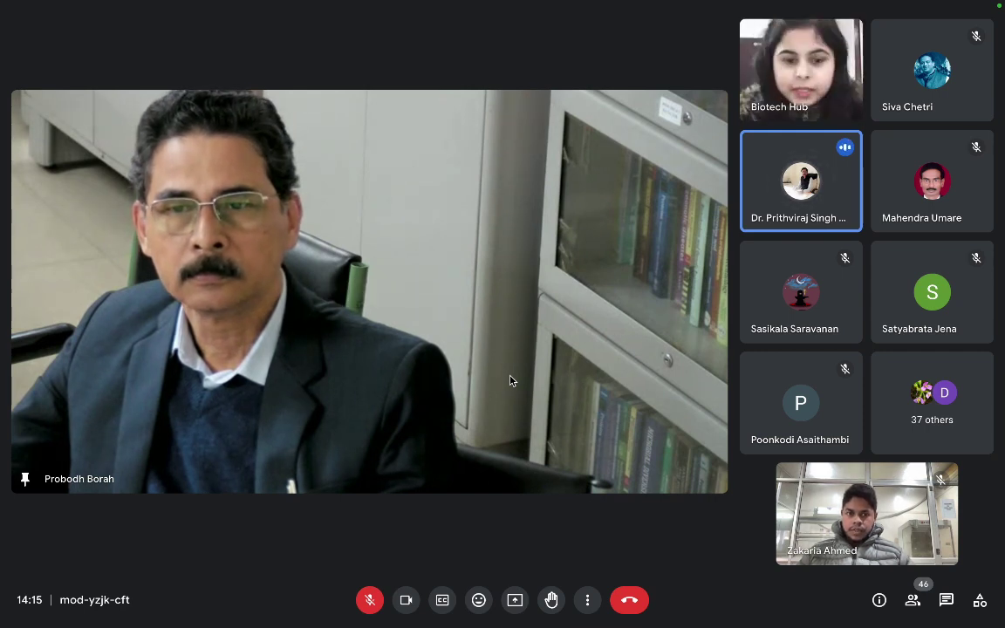
mouse_move(942, 7)
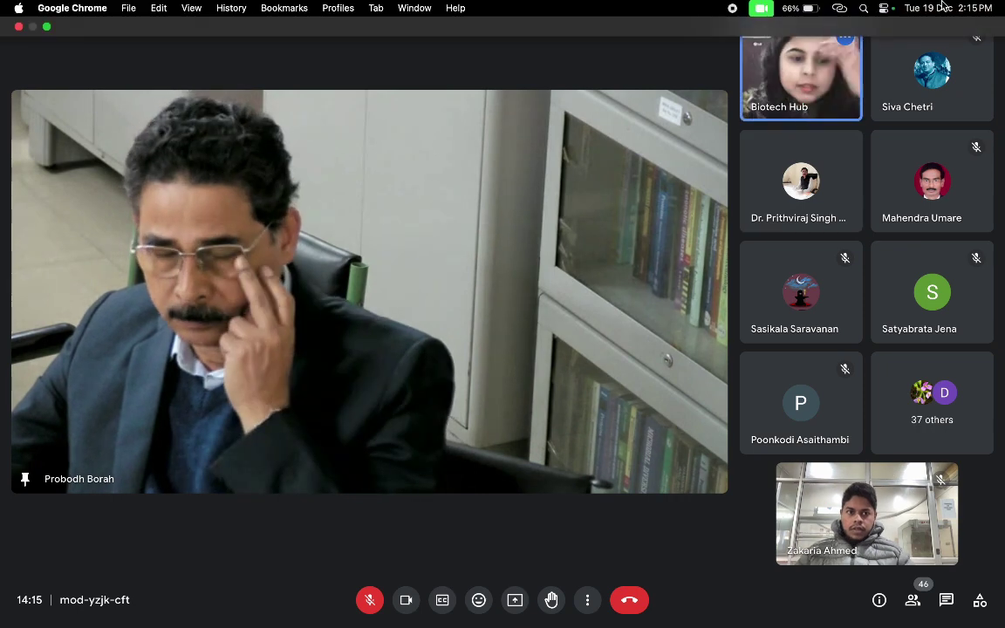
left_click(882, 9)
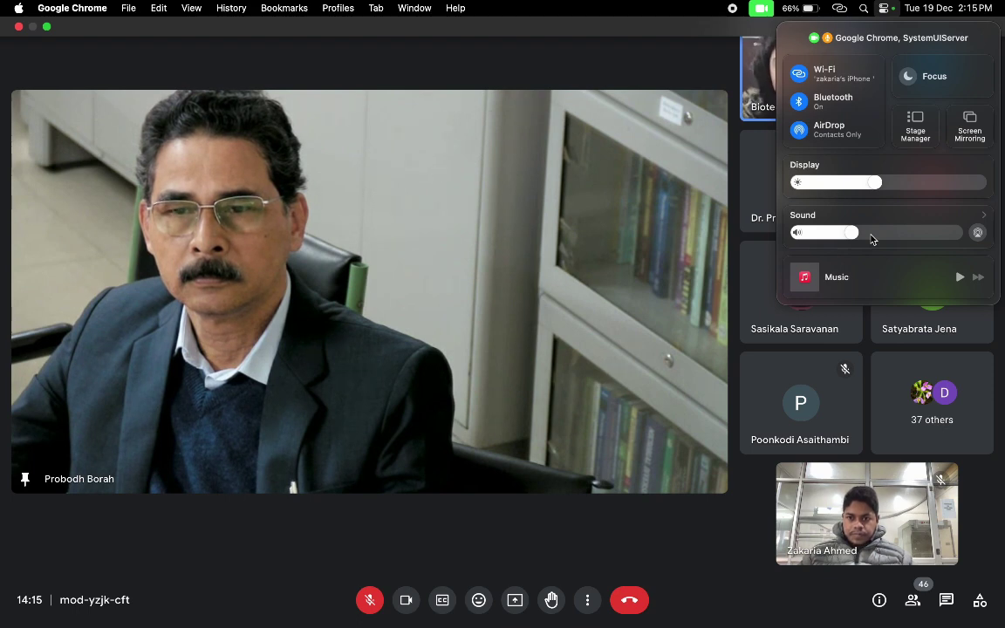
left_click(558, 330)
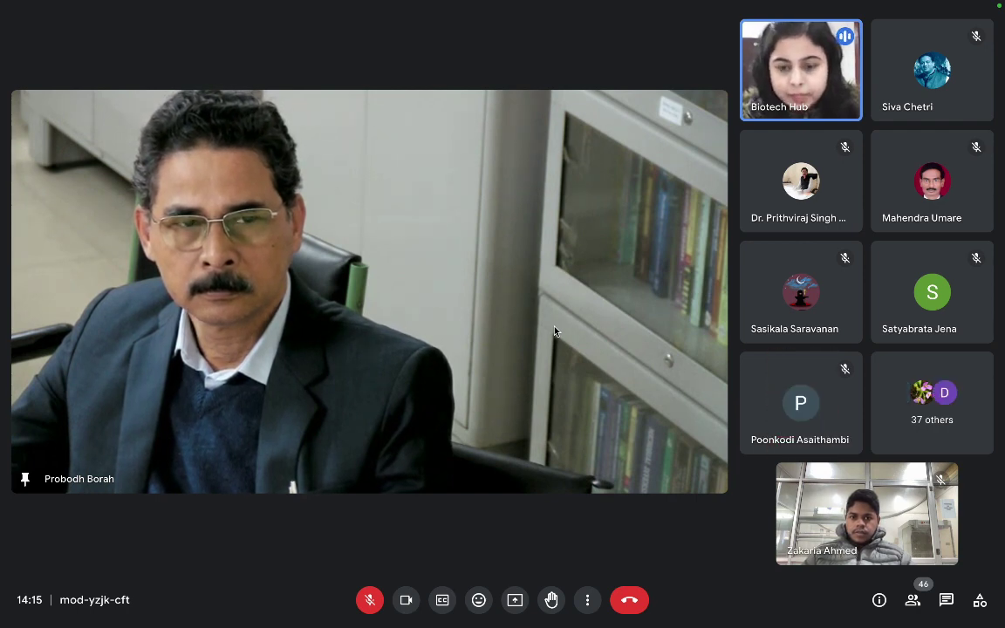
Turn the meeting microphone back on and raise the Mac's sound volume to maximum.
left_click(374, 614)
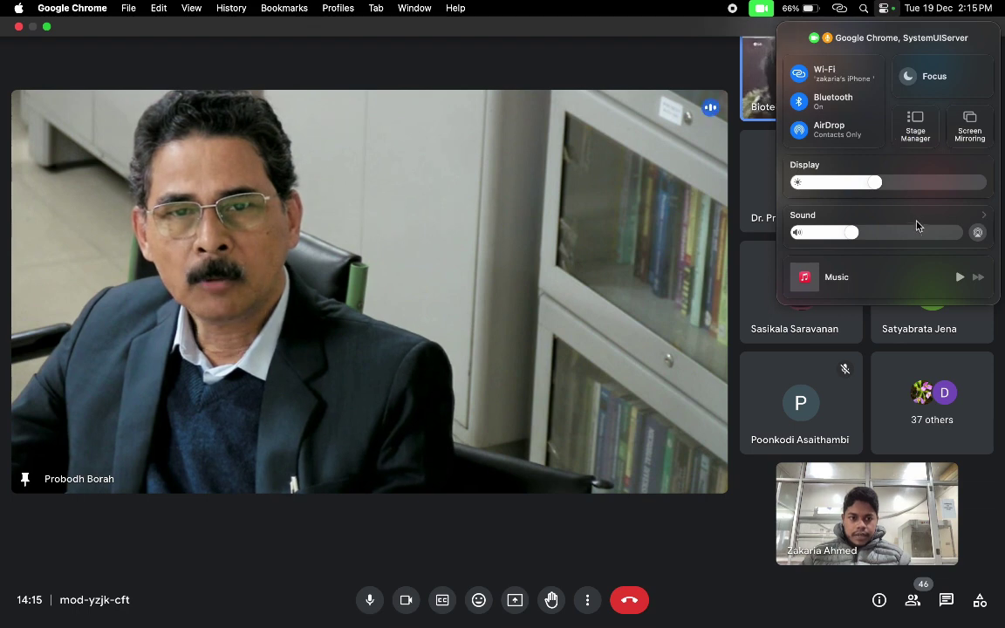
left_click_drag(915, 228, 958, 238)
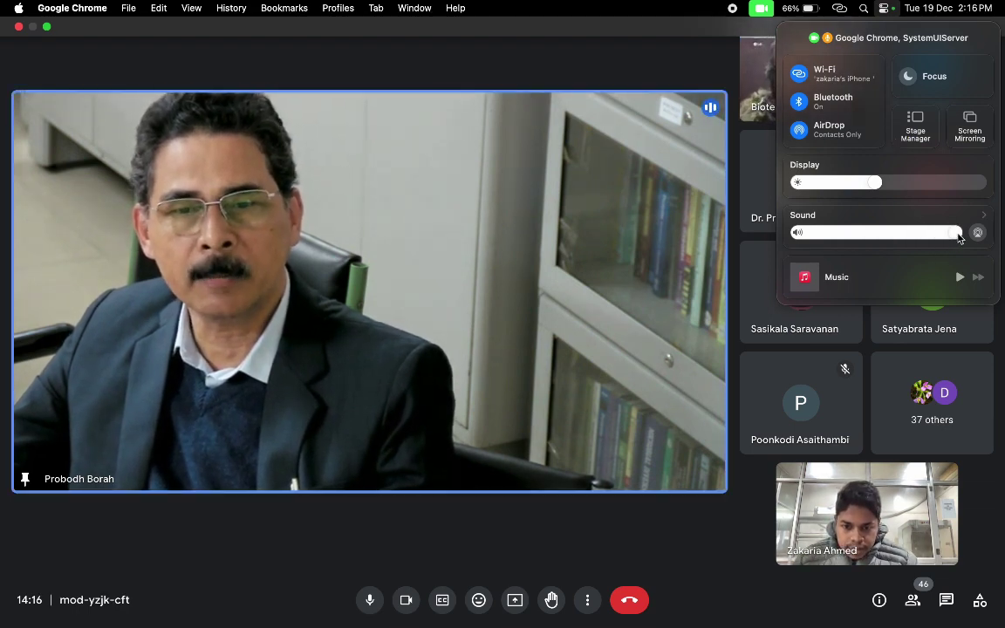